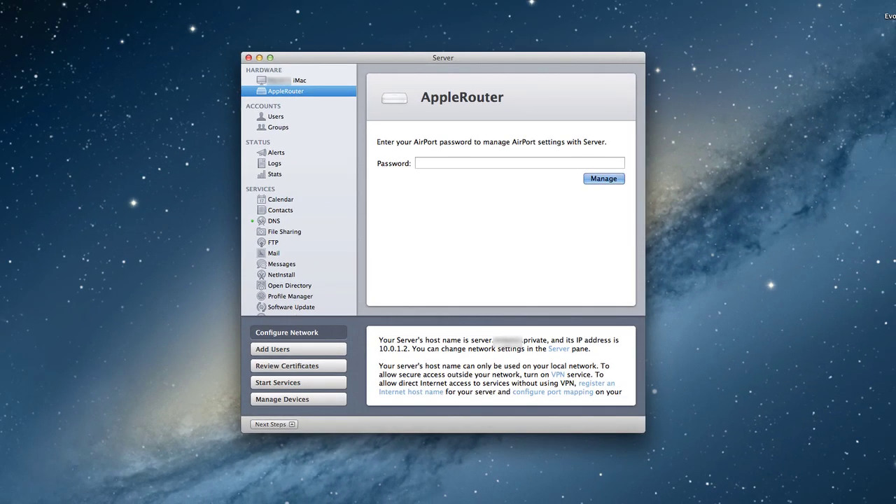
Step: Launch AirPort Utility from Server and nudge its window slightly to the left
{"action": "key", "text": "Return"}
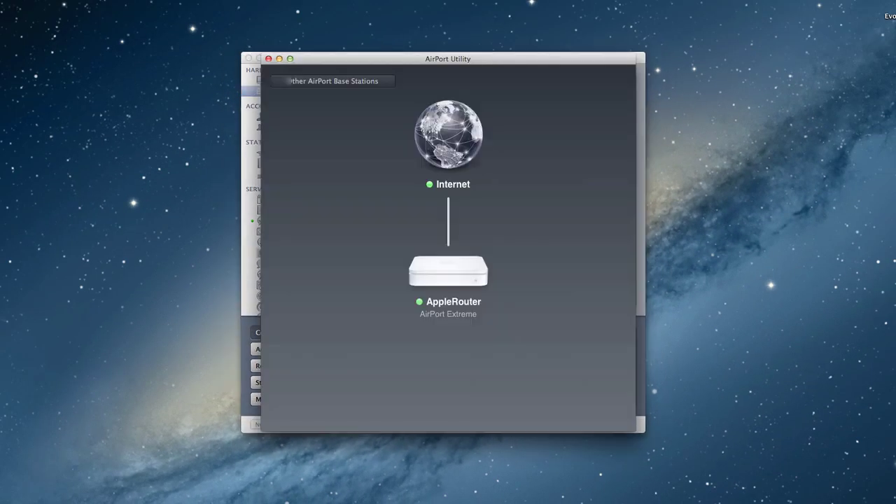
{"action": "left_click_drag", "start_coordinate": [444, 61], "coordinate": [438, 61]}
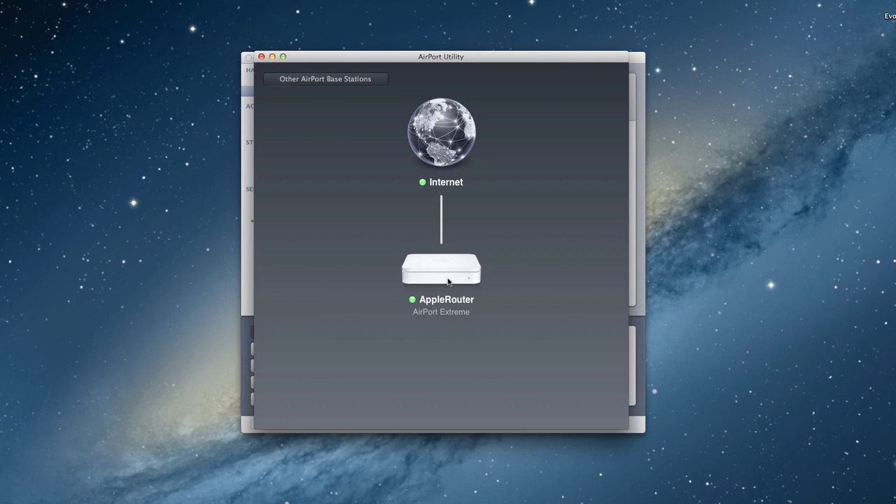
Step: Edit AppleRouter and show its Network settings with DHCP range 10.0.1.2–10.0.1.200
{"action": "left_click", "coordinate": [449, 280]}
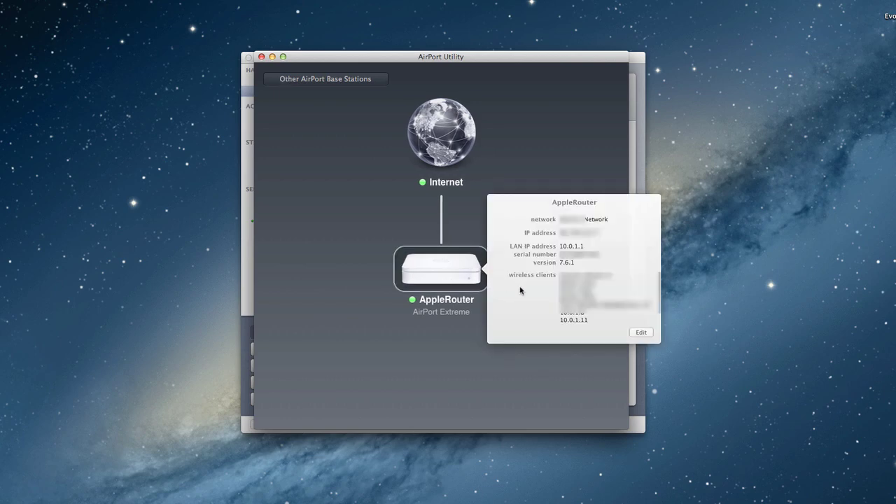
{"action": "left_click", "coordinate": [640, 332]}
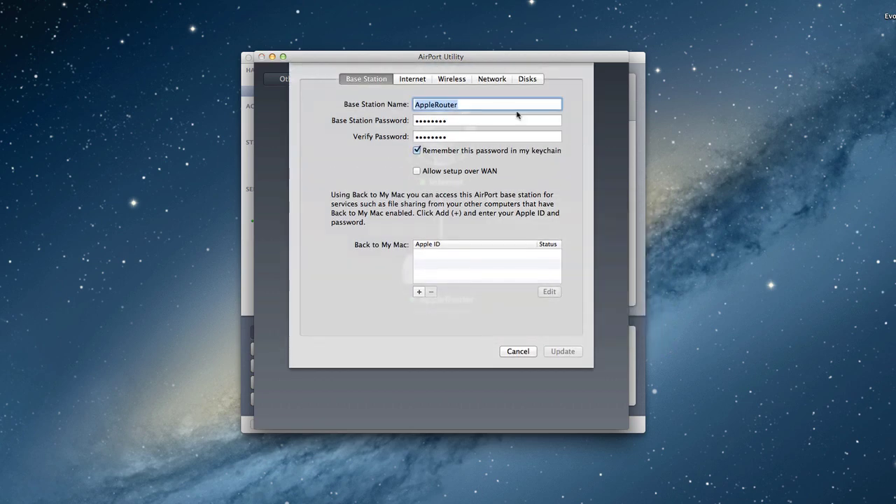
{"action": "left_click", "coordinate": [488, 80]}
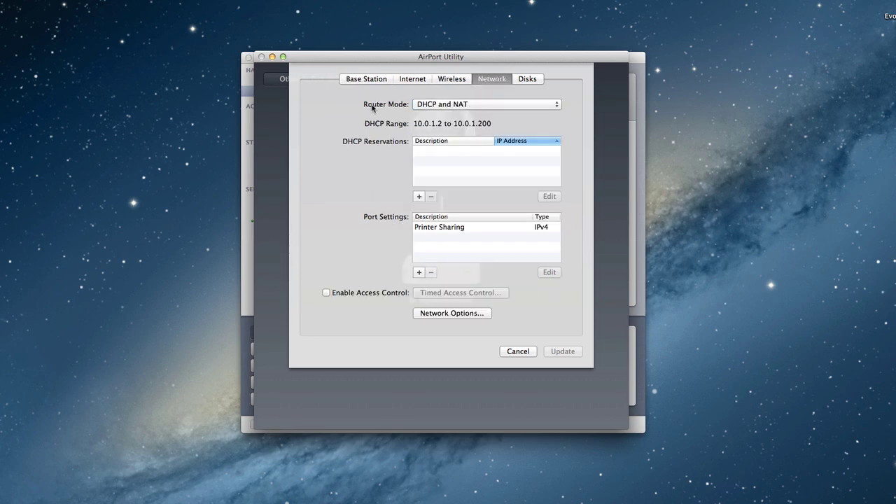
{"action": "left_click", "coordinate": [557, 107]}
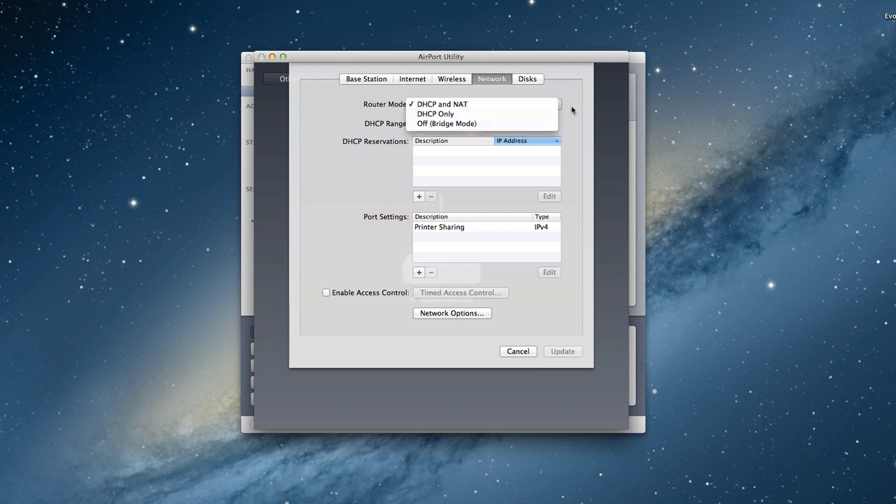
{"action": "left_click", "coordinate": [572, 110]}
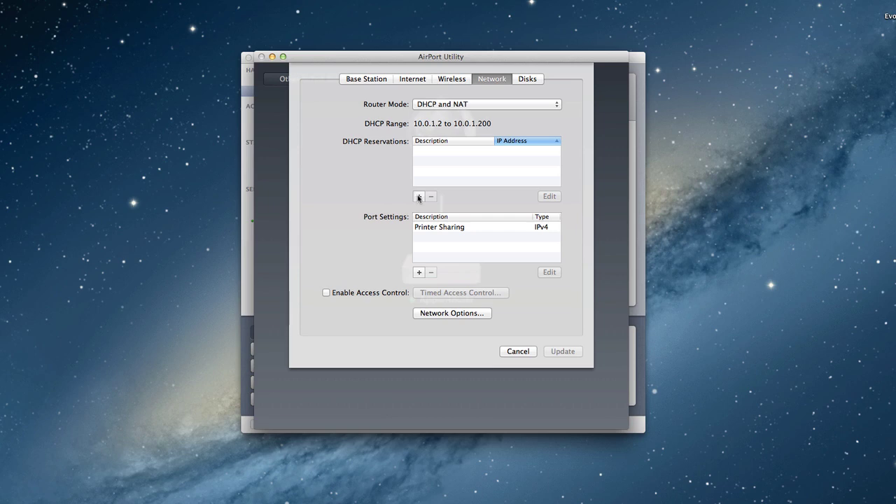
Step: Add a DHCP reservation described as 'Server', keeping it reserved by MAC Address
{"action": "left_click", "coordinate": [419, 197]}
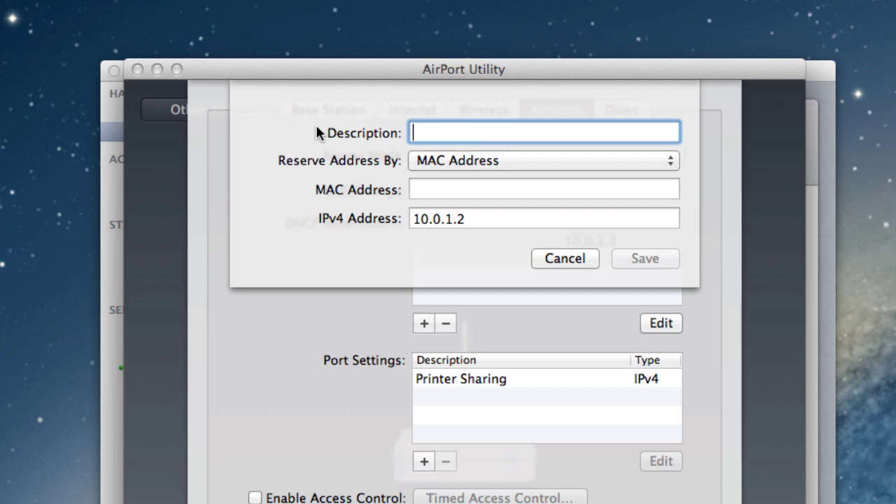
{"action": "type", "text": "Server"}
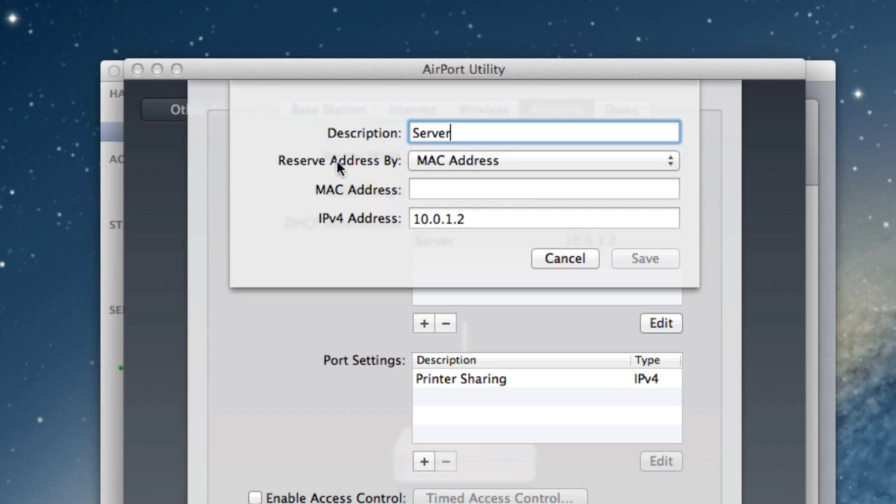
{"action": "left_click", "coordinate": [670, 160]}
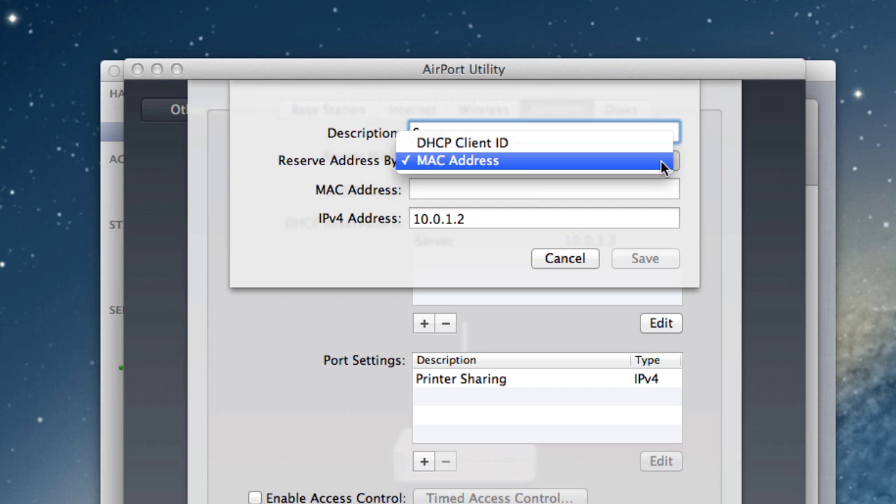
{"action": "left_click", "coordinate": [661, 161]}
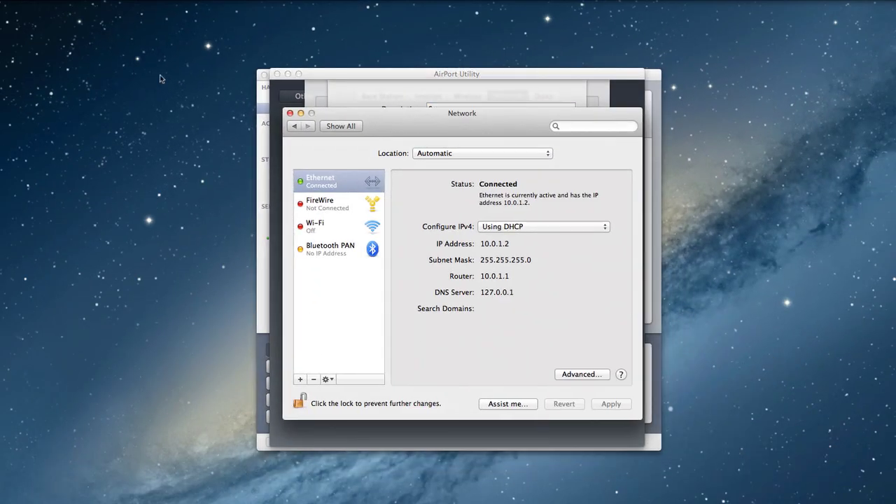
Step: Copy the Ethernet MAC address from Network's advanced Hardware details, then cancel out
{"action": "left_click", "coordinate": [351, 127]}
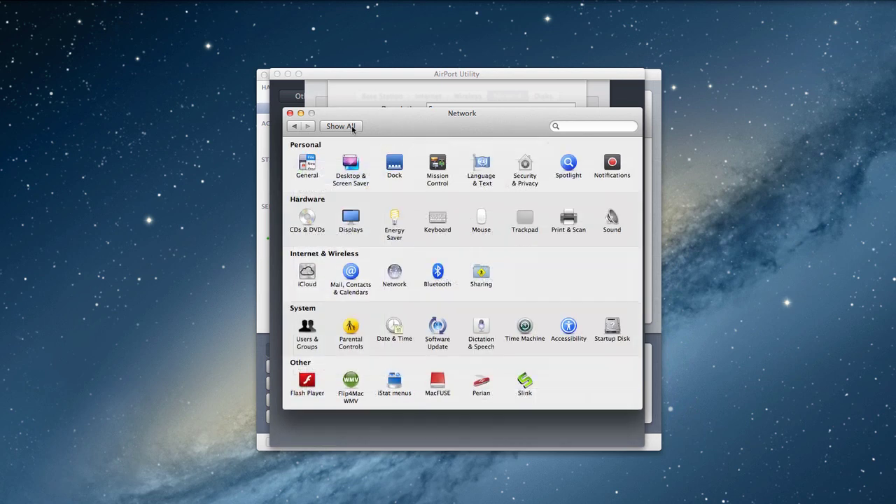
{"action": "left_click", "coordinate": [395, 274]}
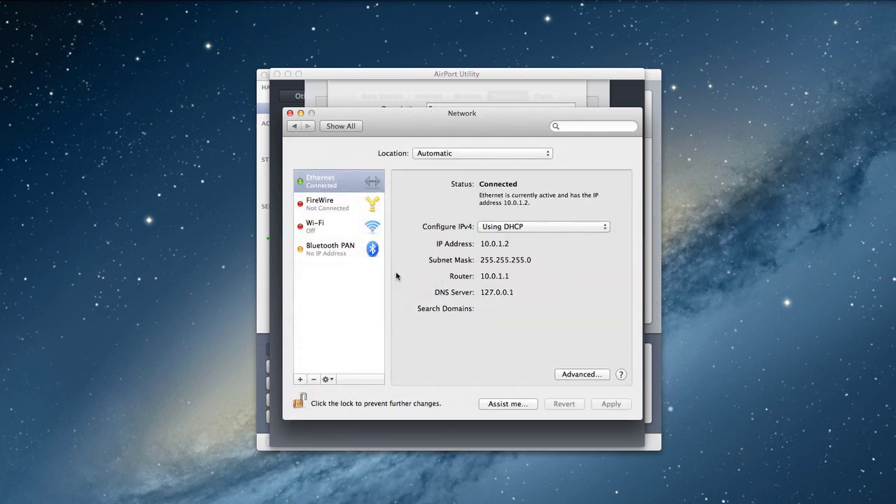
{"action": "left_click", "coordinate": [581, 375]}
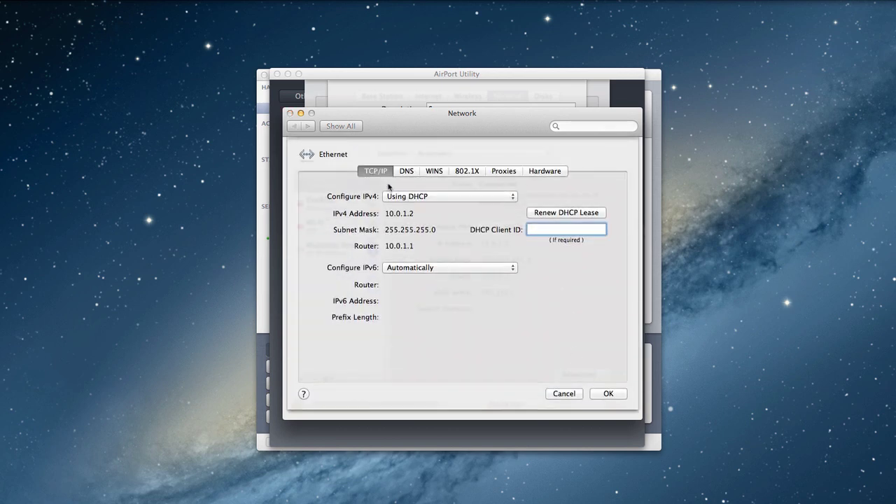
{"action": "left_click", "coordinate": [547, 175]}
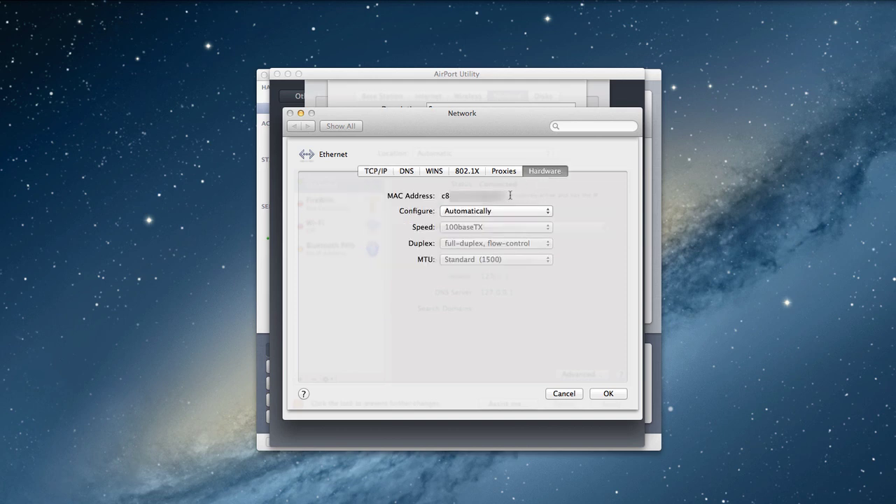
{"action": "left_click_drag", "start_coordinate": [507, 196], "coordinate": [442, 194]}
{"action": "left_click", "coordinate": [564, 394]}
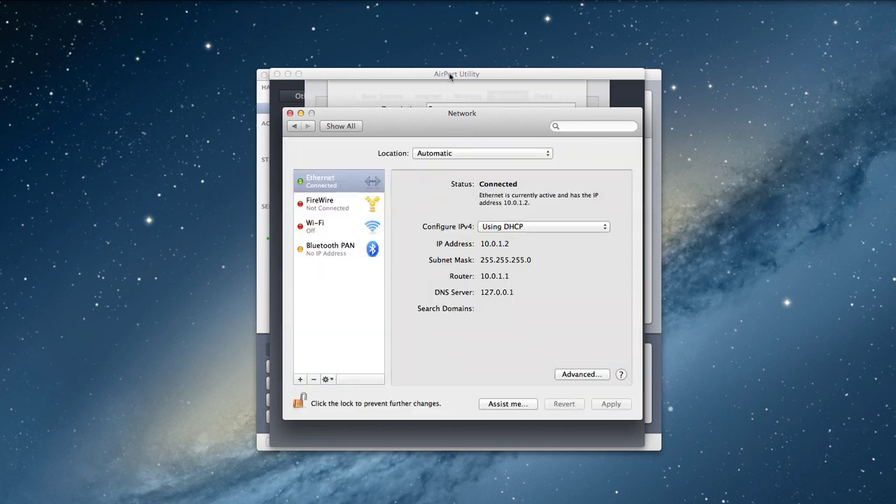
Step: Paste the server's Ethernet MAC address into the Server reservation's MAC Address field
{"action": "left_click", "coordinate": [450, 77]}
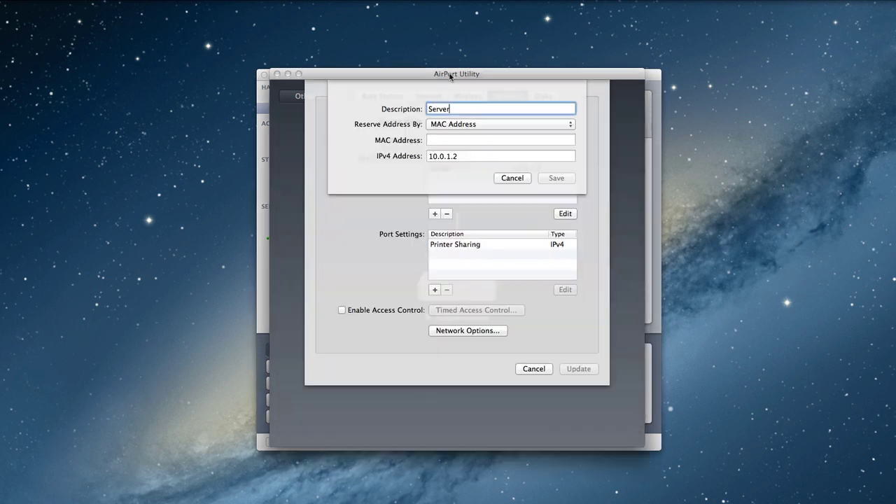
{"action": "left_click", "coordinate": [445, 140]}
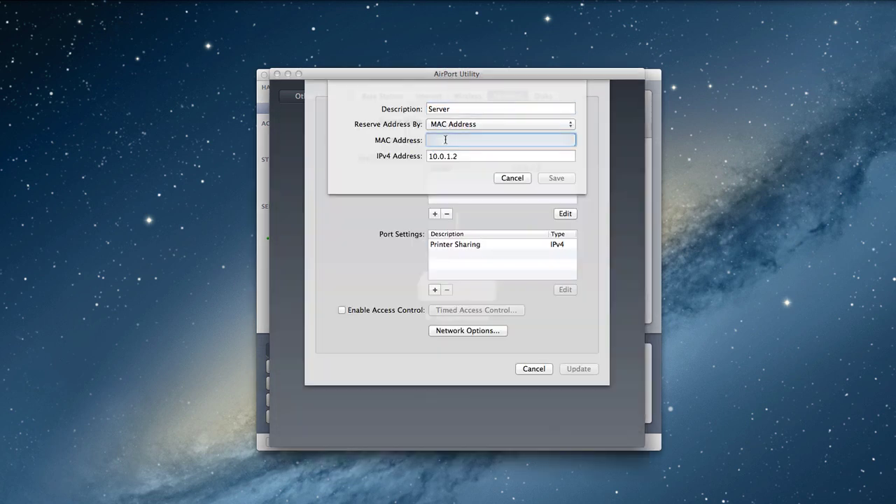
{"action": "key", "text": "super+v"}
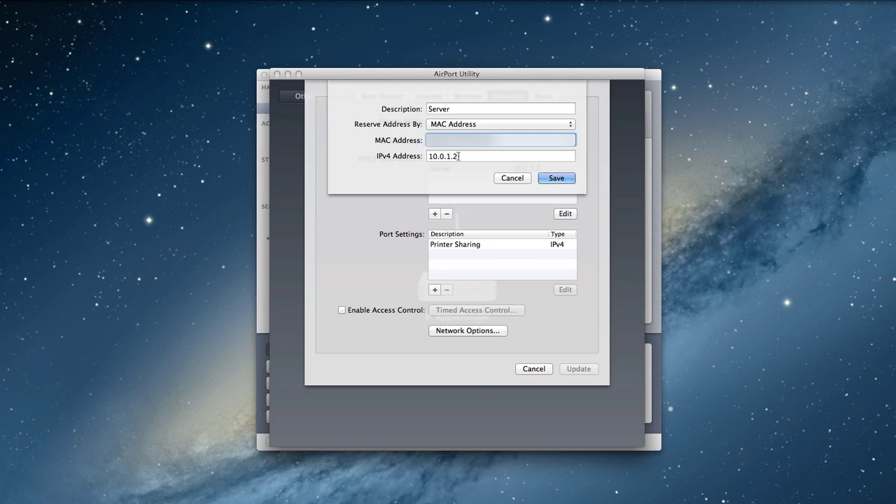
{"action": "left_click", "coordinate": [454, 156]}
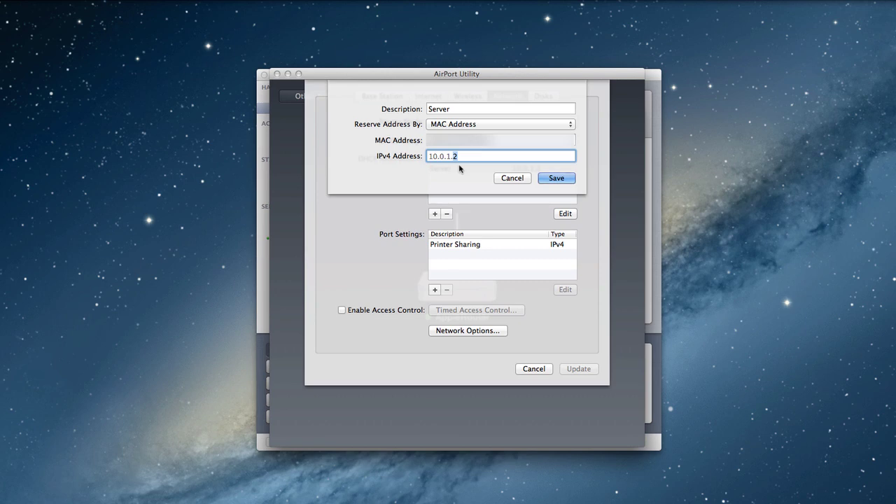
Step: Save the Server reservation at 10.0.1.2 into the DHCP Reservations list
{"action": "left_click", "coordinate": [471, 157]}
{"action": "left_click", "coordinate": [553, 180]}
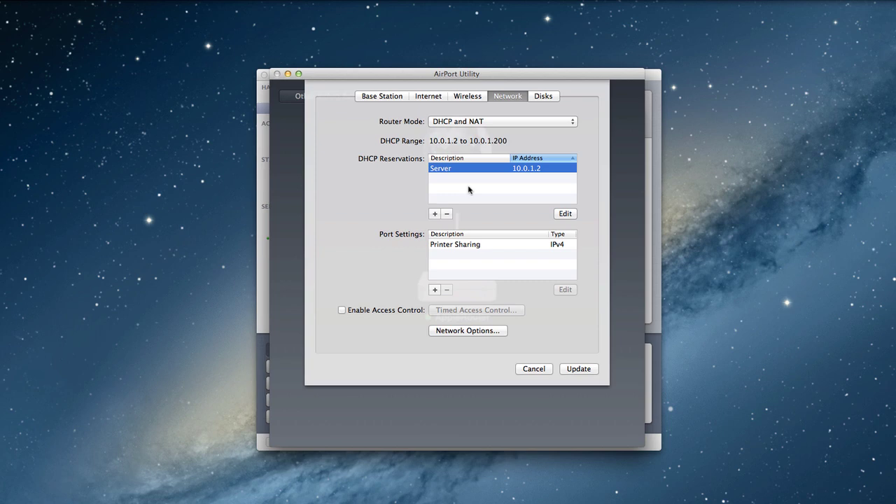
Step: Update AppleRouter with the new reservation and confirm the router restart
{"action": "left_click", "coordinate": [577, 370]}
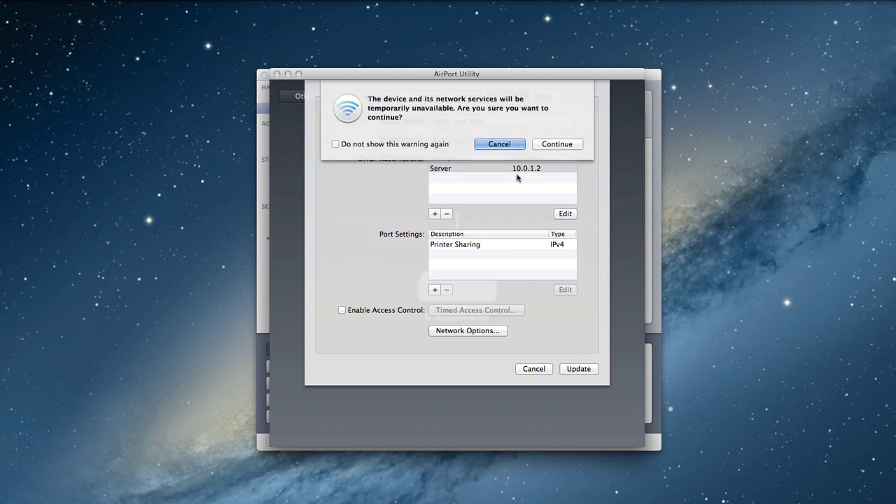
{"action": "left_click", "coordinate": [562, 146]}
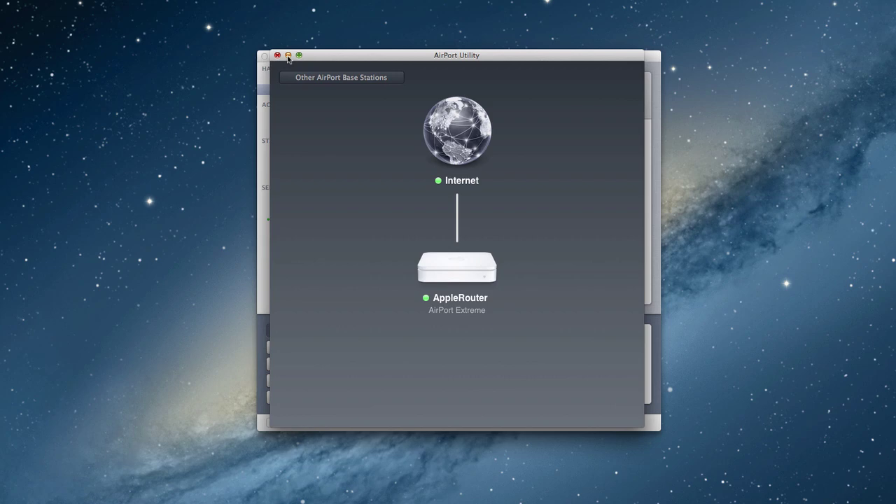
Step: Switch to the Server app and show the iMac's network details
{"action": "left_click", "coordinate": [260, 115]}
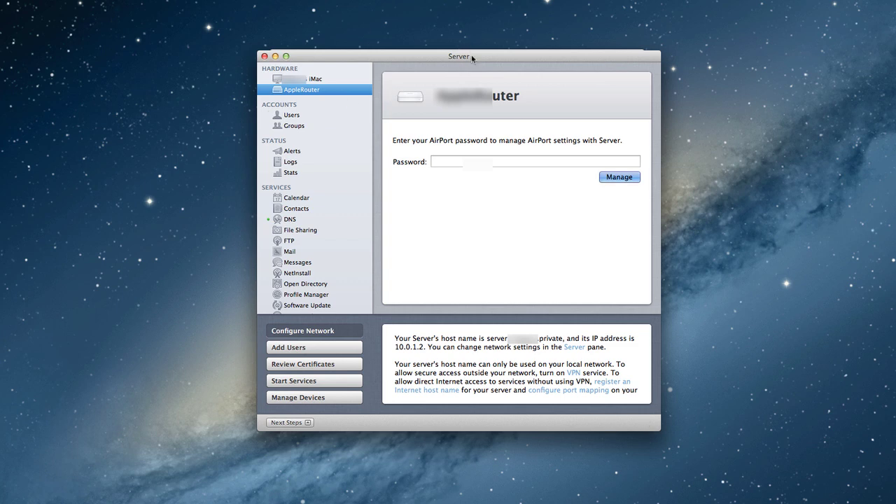
{"action": "left_click", "coordinate": [300, 80]}
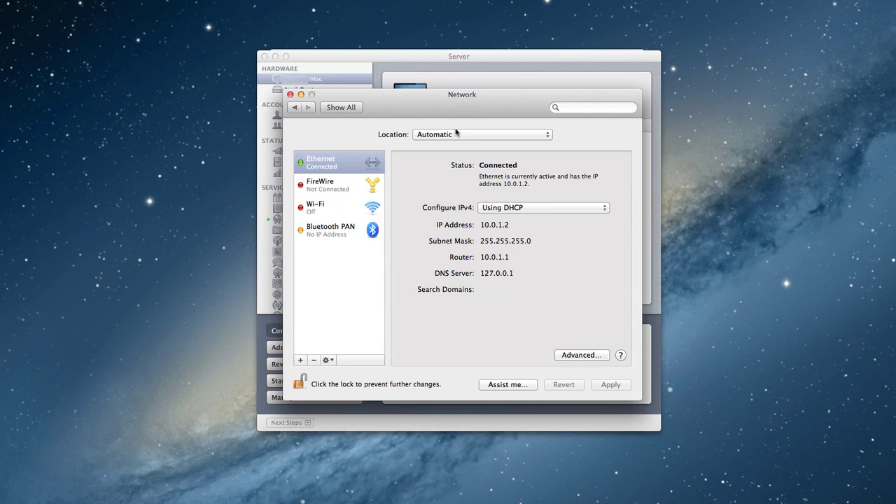
{"action": "left_click", "coordinate": [606, 210]}
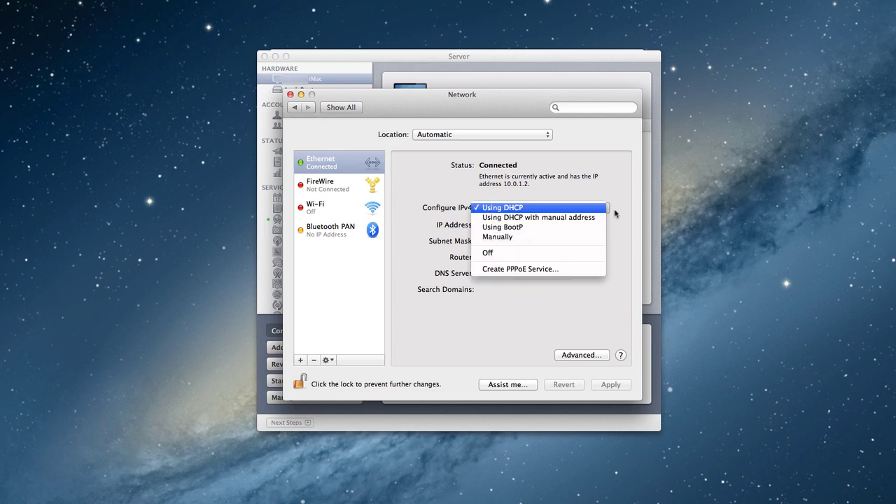
{"action": "left_click", "coordinate": [614, 213]}
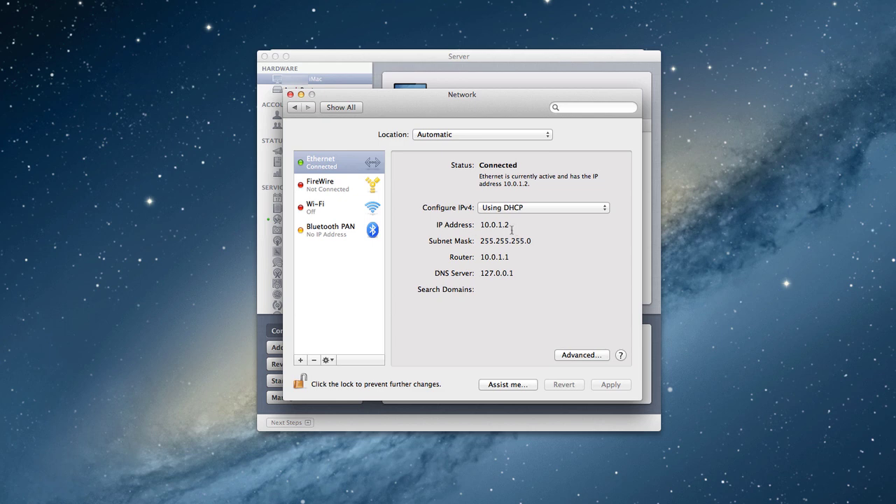
Step: Set Ethernet's Configure IPv4 to Using DHCP with manual address, after trying Manually and Using DHCP
{"action": "left_click", "coordinate": [604, 208]}
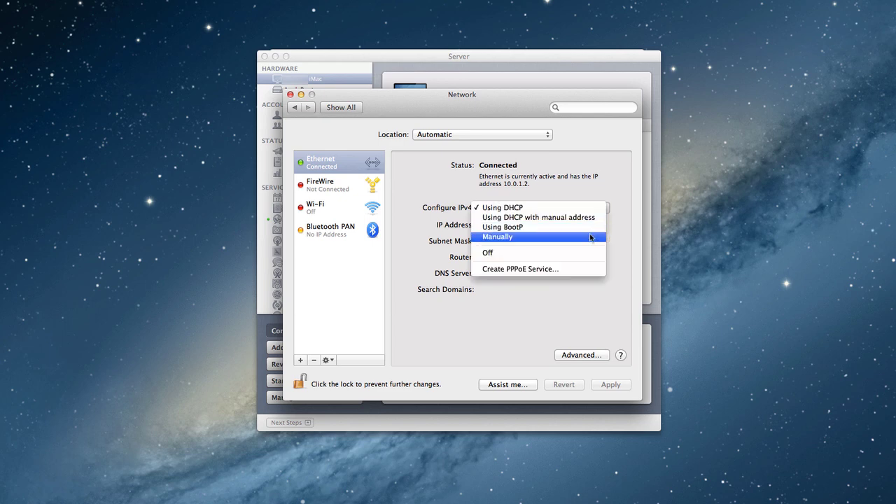
{"action": "left_click", "coordinate": [590, 236]}
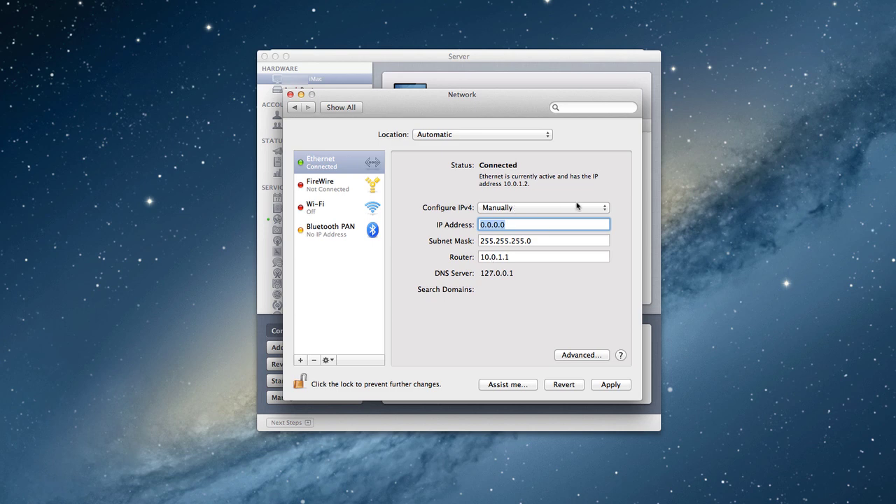
{"action": "left_click", "coordinate": [605, 207]}
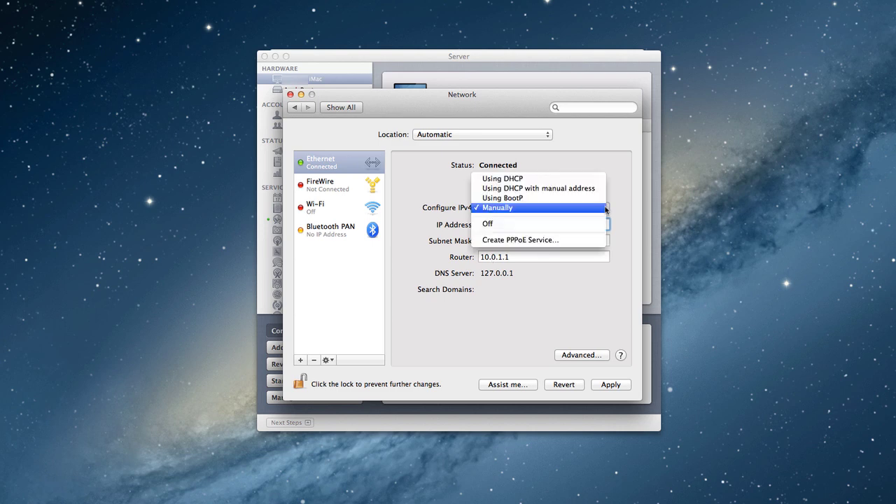
{"action": "left_click", "coordinate": [580, 179]}
{"action": "left_click", "coordinate": [602, 208]}
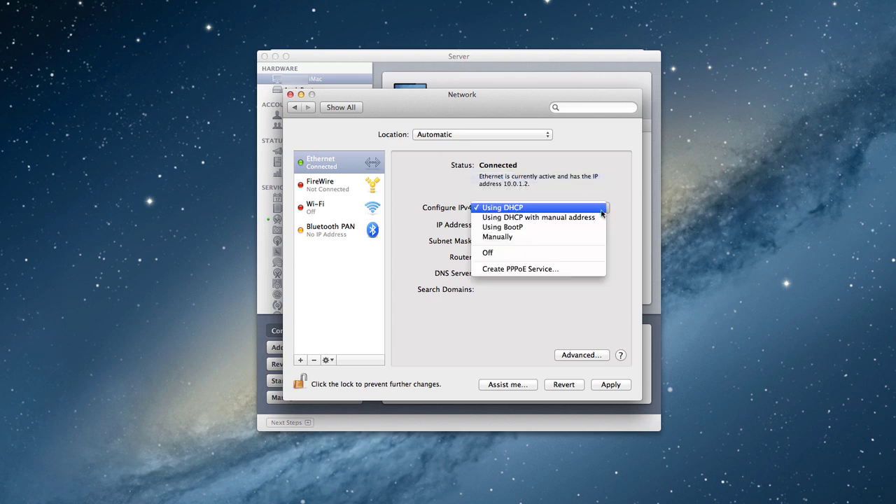
{"action": "left_click", "coordinate": [602, 216]}
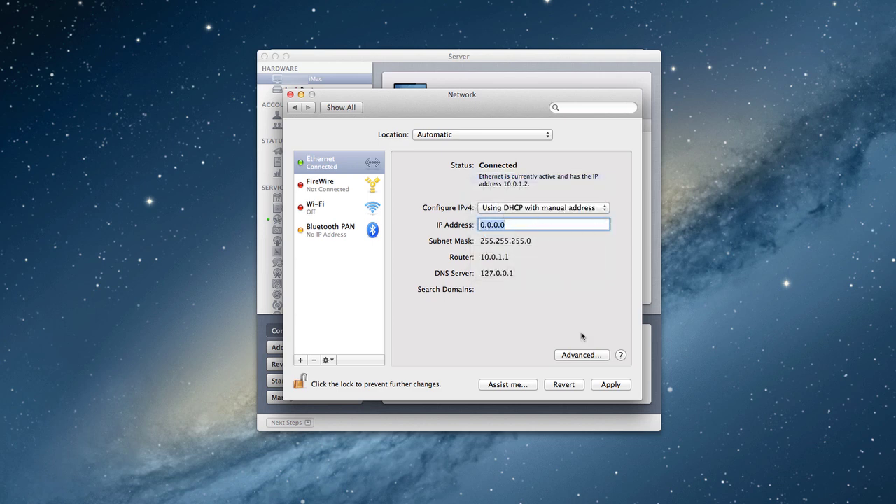
Step: Revert the pending IPv4 change so Ethernet stays on DHCP at 10.0.1.2
{"action": "left_click", "coordinate": [568, 385]}
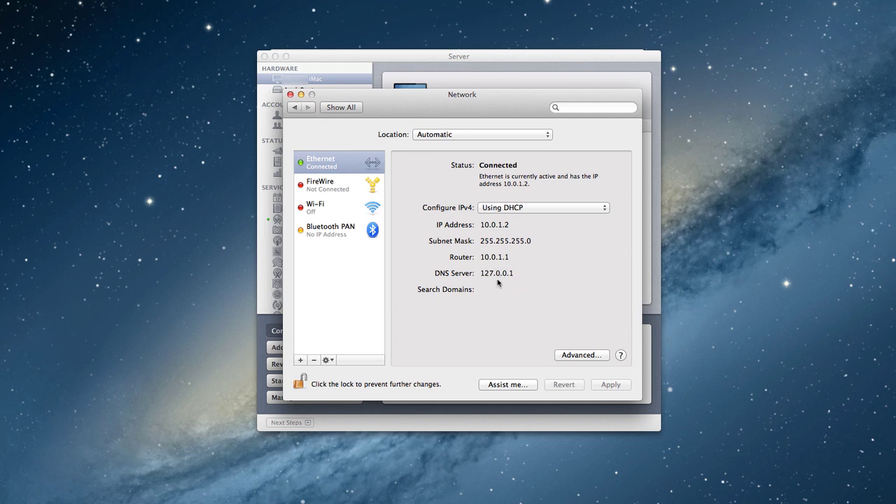
Step: Confirm Ethernet's DNS server is 127.0.0.1 in advanced settings, then close them unchanged
{"action": "left_click", "coordinate": [580, 356]}
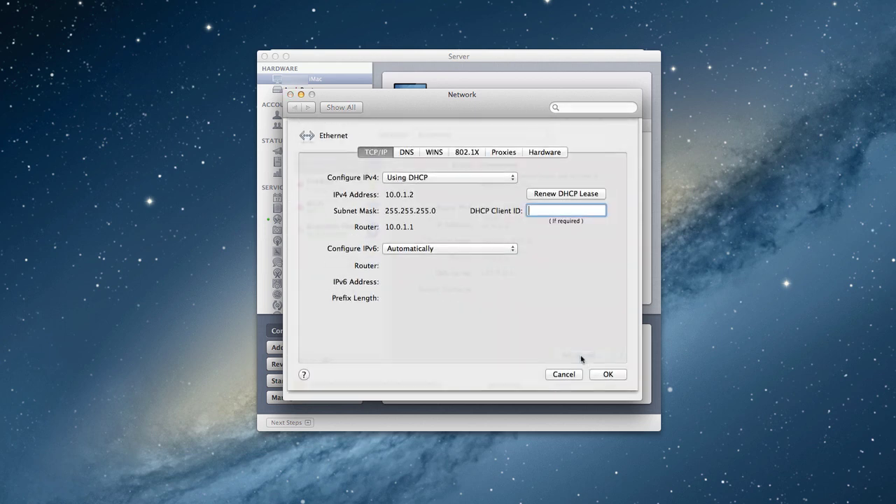
{"action": "left_click", "coordinate": [413, 154]}
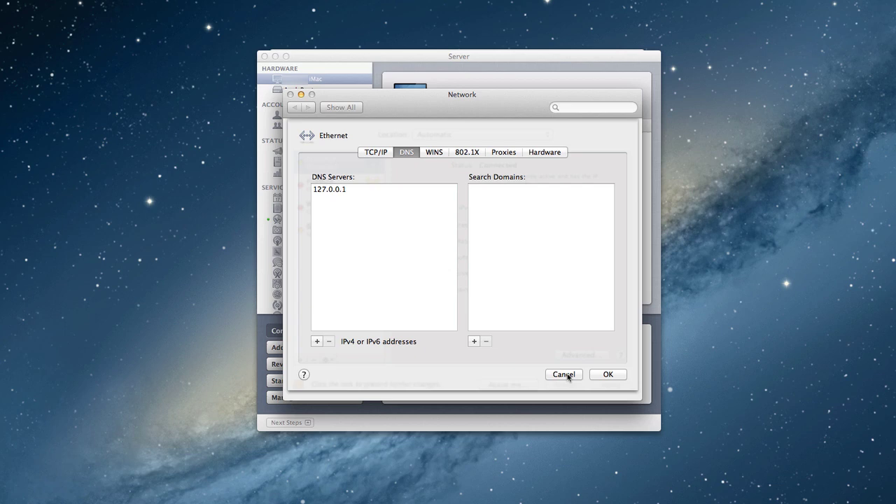
{"action": "left_click", "coordinate": [564, 375]}
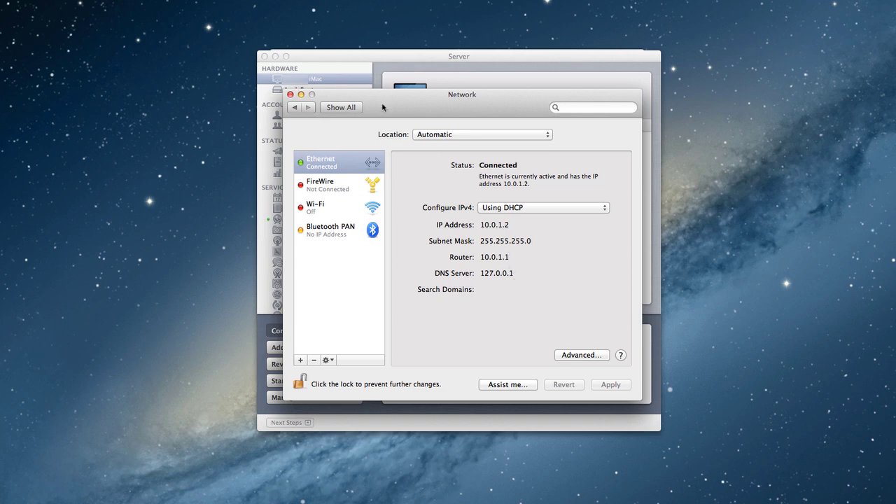
Step: Bring Server forward and launch Edit… for the iMac's Host Name
{"action": "left_click", "coordinate": [390, 66]}
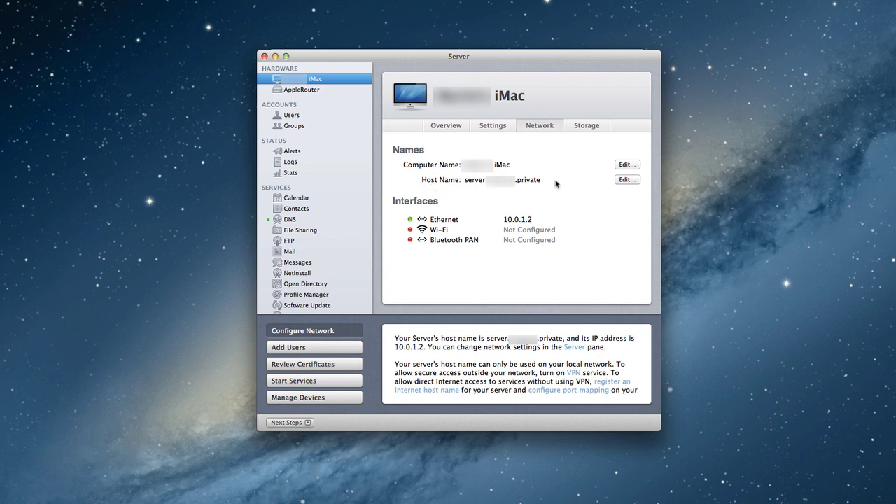
{"action": "left_click", "coordinate": [627, 180]}
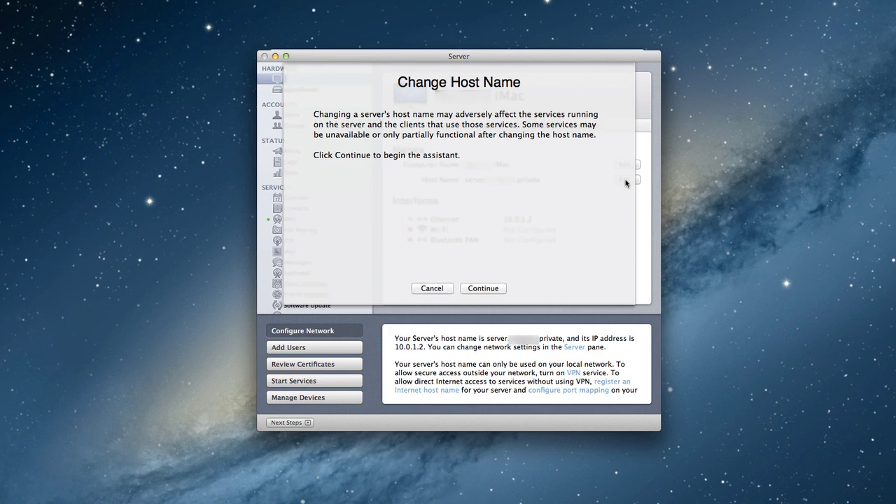
Step: Choose 'Host name for private network' and reach the summary listing 10.0.1.2 on Ethernet
{"action": "left_click", "coordinate": [482, 287]}
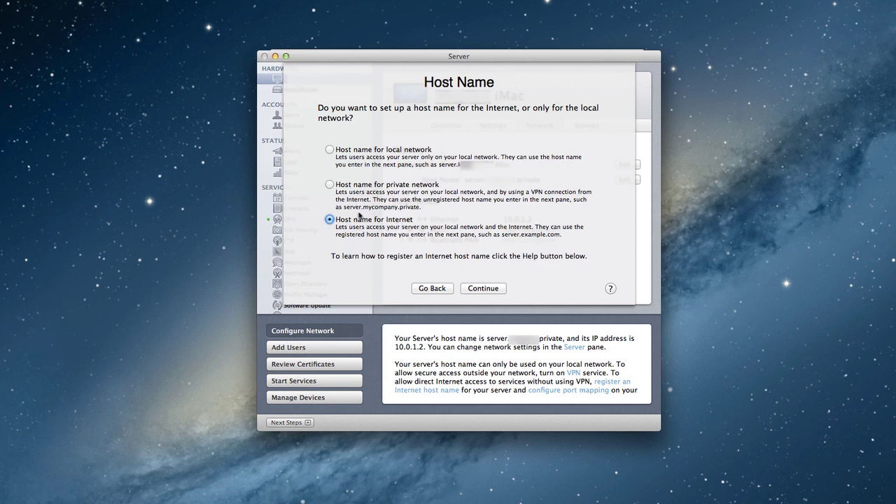
{"action": "left_click", "coordinate": [329, 184]}
{"action": "left_click", "coordinate": [495, 290]}
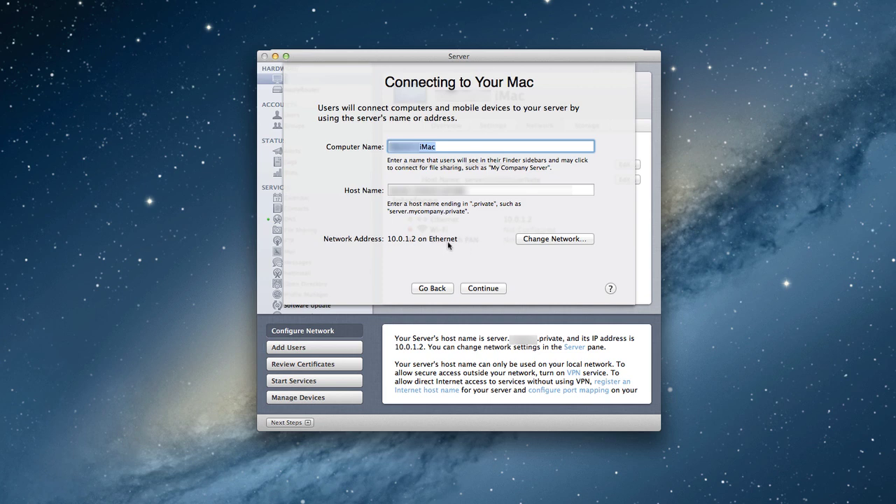
Step: Check Ethernet uses DHCP at 10.0.1.2, cancel, and go back to the host name warning
{"action": "left_click", "coordinate": [539, 243]}
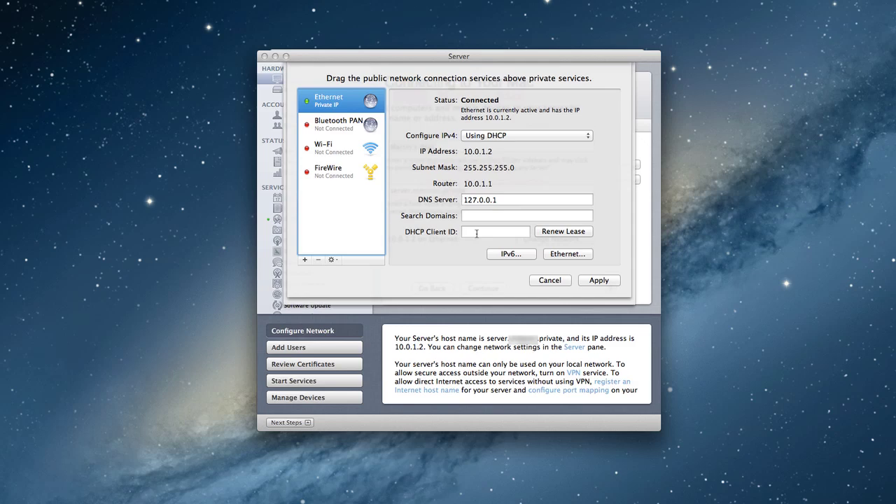
{"action": "left_click", "coordinate": [544, 280]}
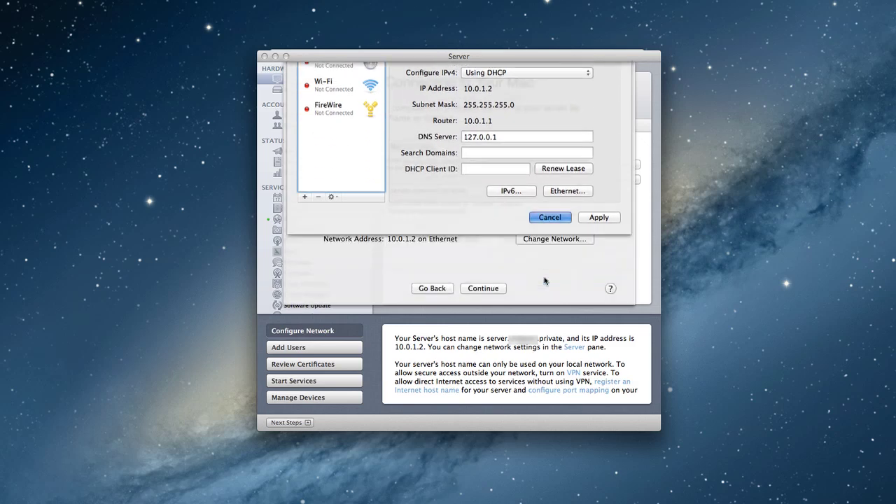
{"action": "left_click", "coordinate": [432, 288]}
{"action": "left_click", "coordinate": [432, 289]}
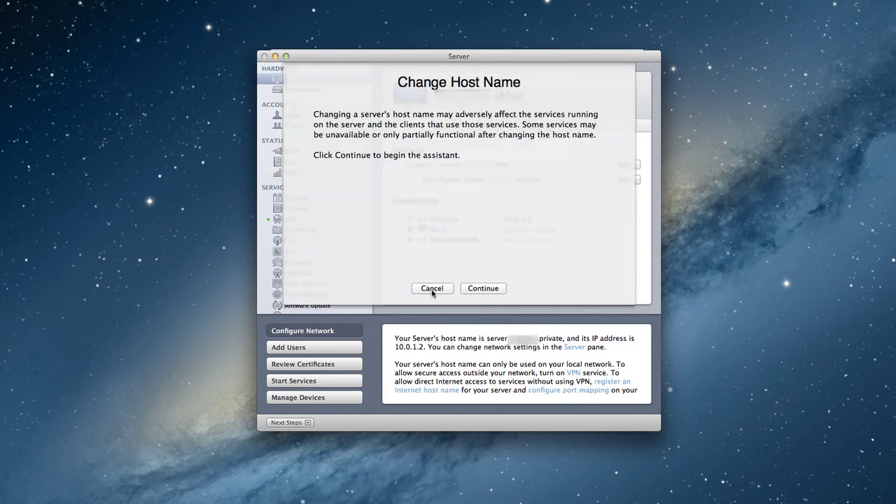
Step: Cancel the Change Host Name assistant, keeping the existing .private host name
{"action": "left_click", "coordinate": [432, 289]}
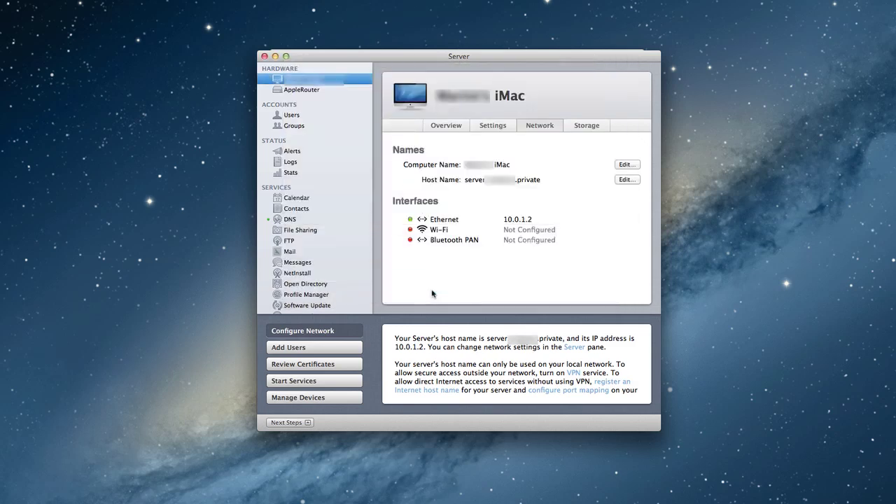